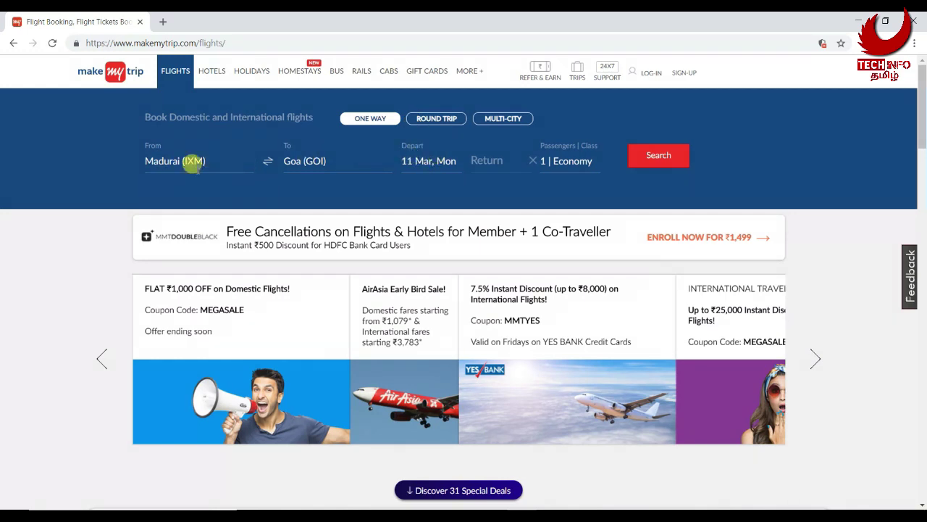
# Keep 11 Mar as a one-way departure with no return date, then search for 4 adults in Economy
pyautogui.click(437, 159)
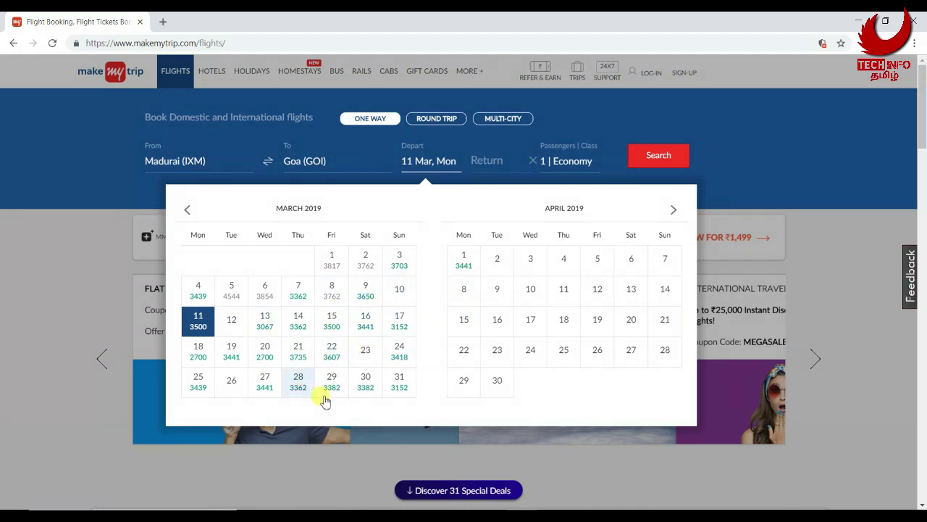
pyautogui.click(198, 321)
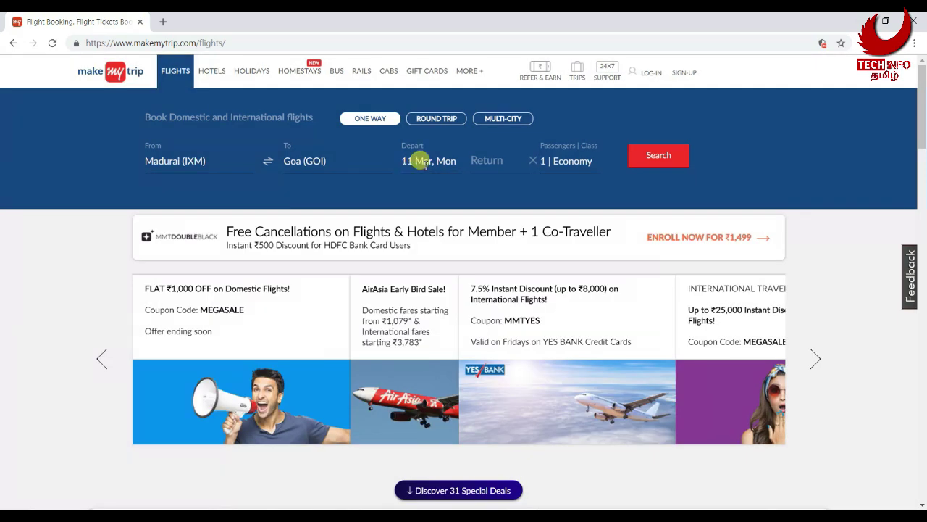
pyautogui.click(439, 160)
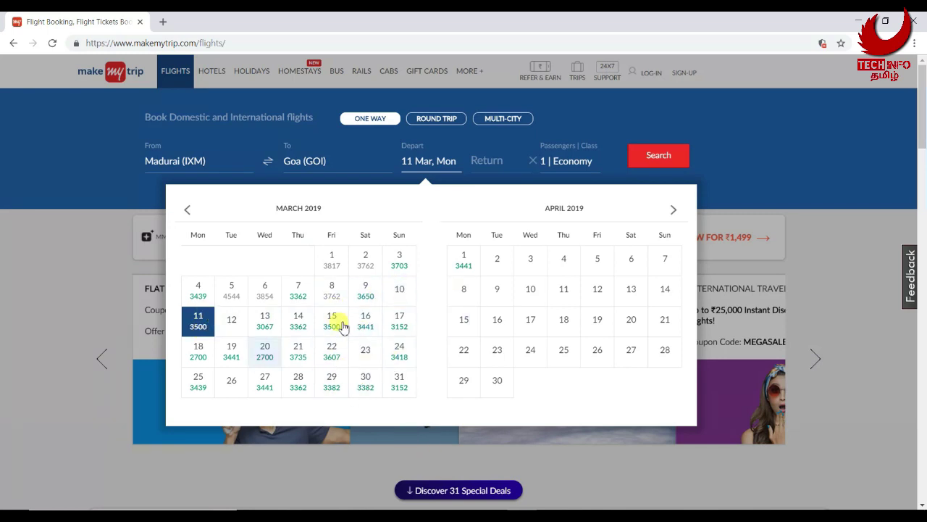
pyautogui.click(205, 327)
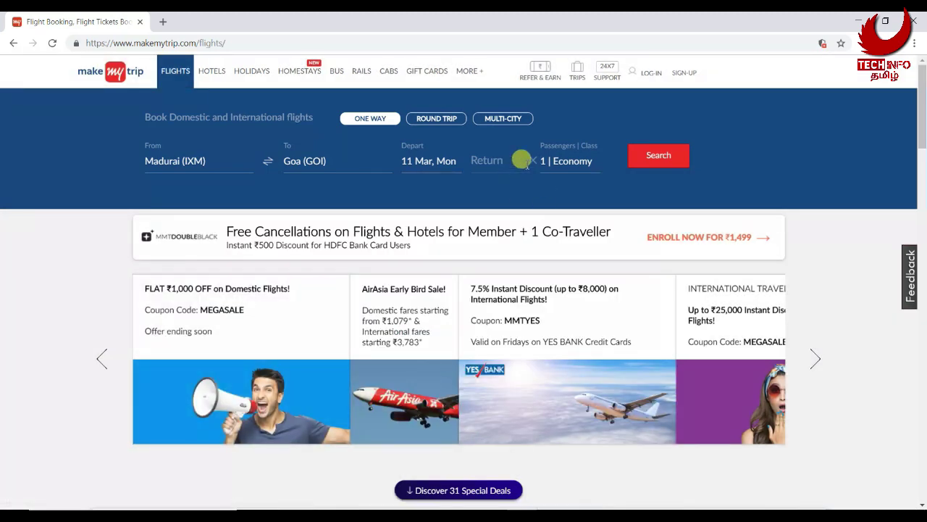
pyautogui.click(443, 121)
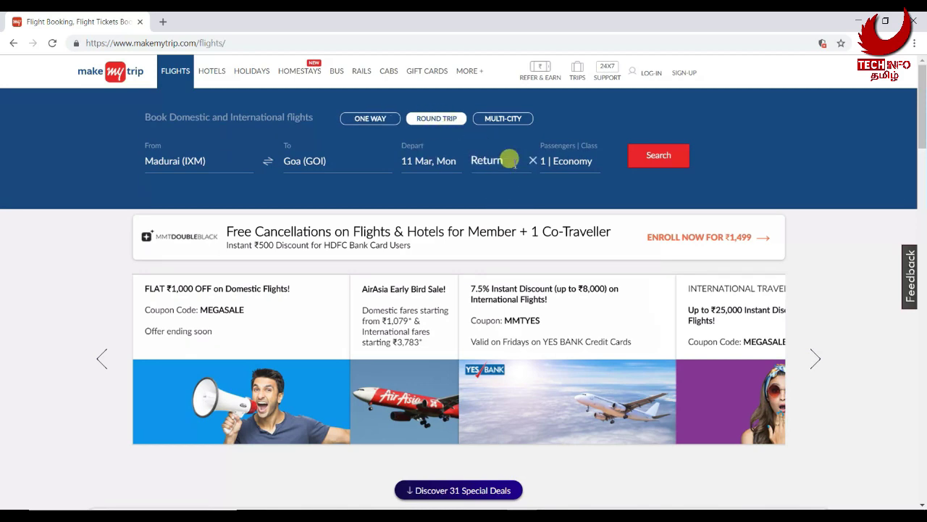
pyautogui.click(507, 158)
pyautogui.click(533, 161)
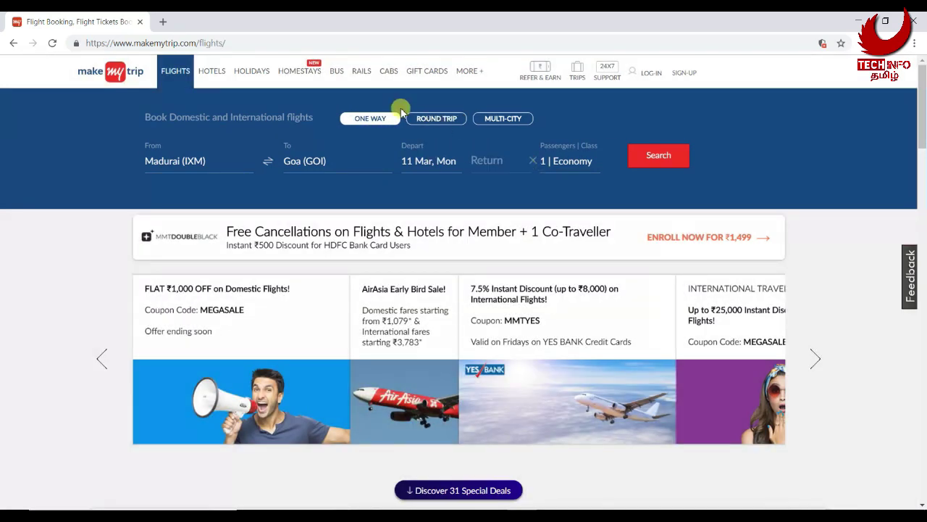
pyautogui.click(580, 155)
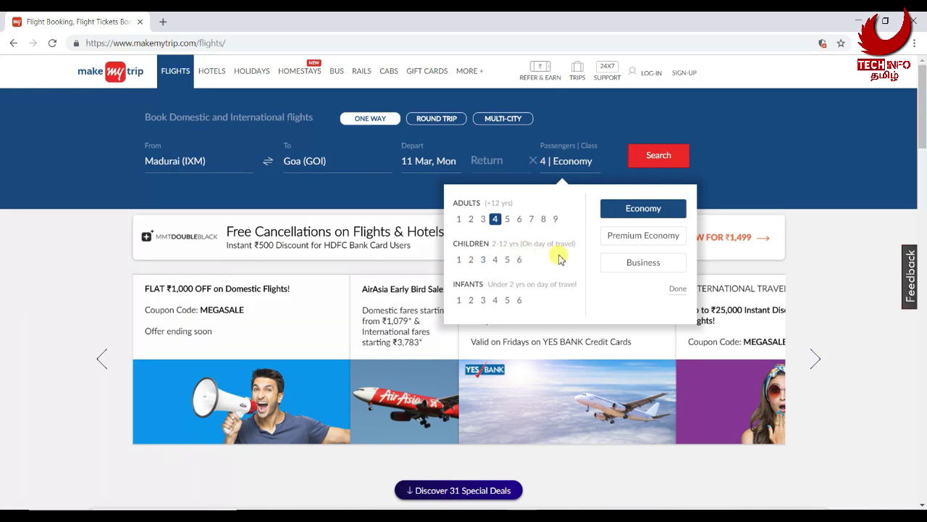
pyautogui.click(665, 156)
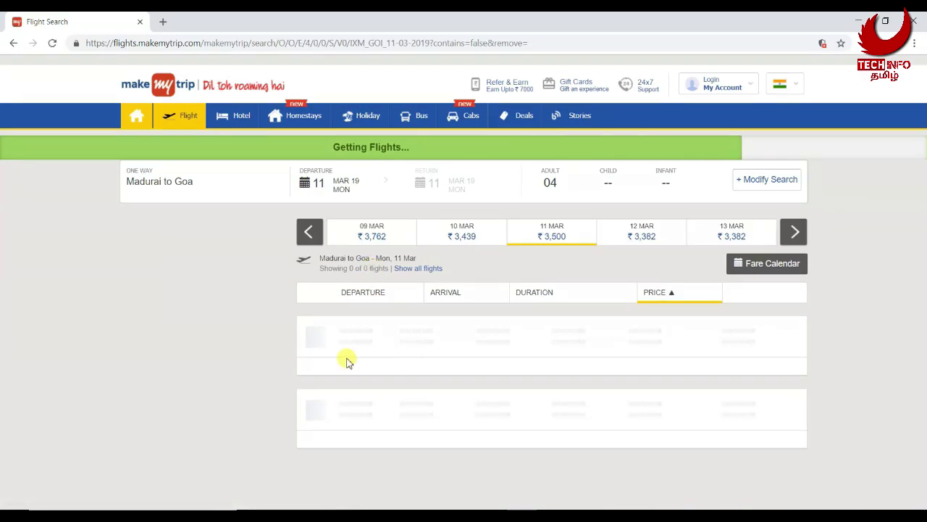
# Scan the Madurai–Goa results and expand the first Spicejet ₹3,500 flight's details
pyautogui.scroll(-2, 346, 362)
pyautogui.scroll(-6, 346, 362)
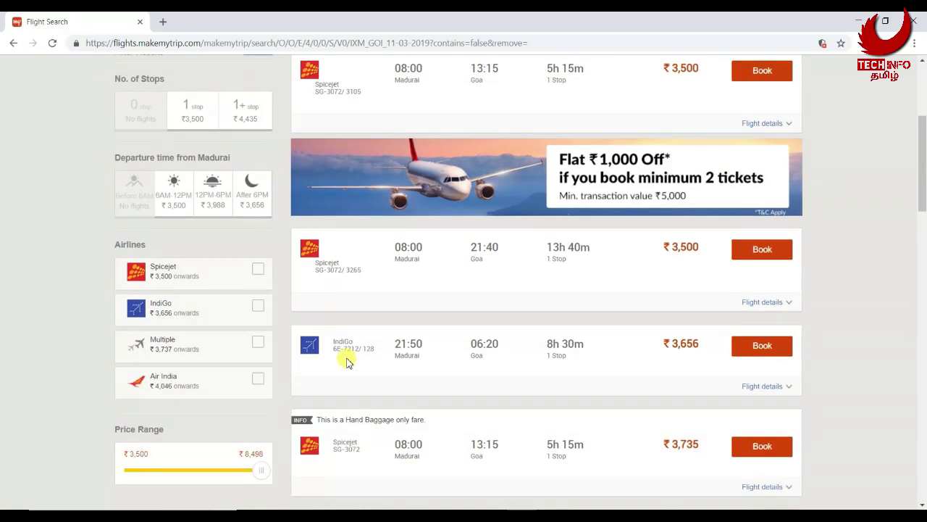
pyautogui.scroll(-10, 361, 394)
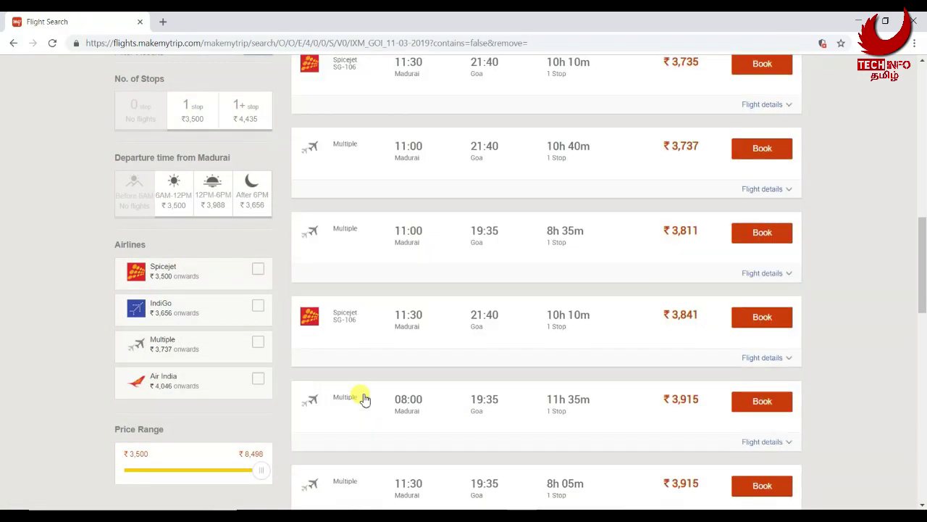
pyautogui.scroll(15, 378, 404)
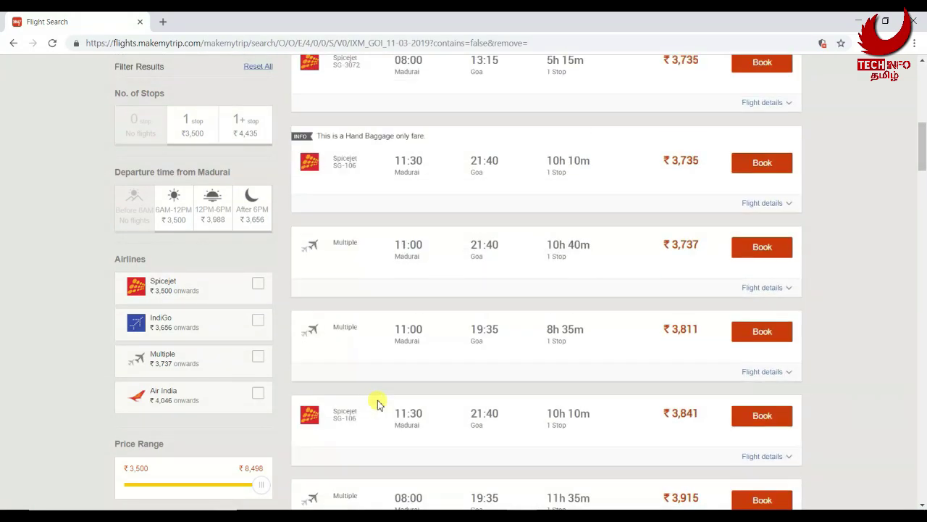
pyautogui.scroll(-2, 690, 330)
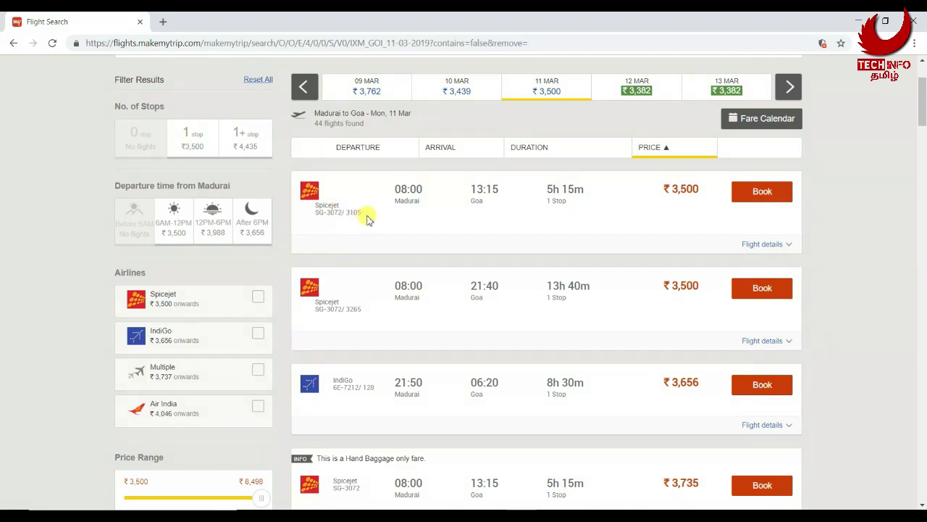
pyautogui.scroll(1, 418, 250)
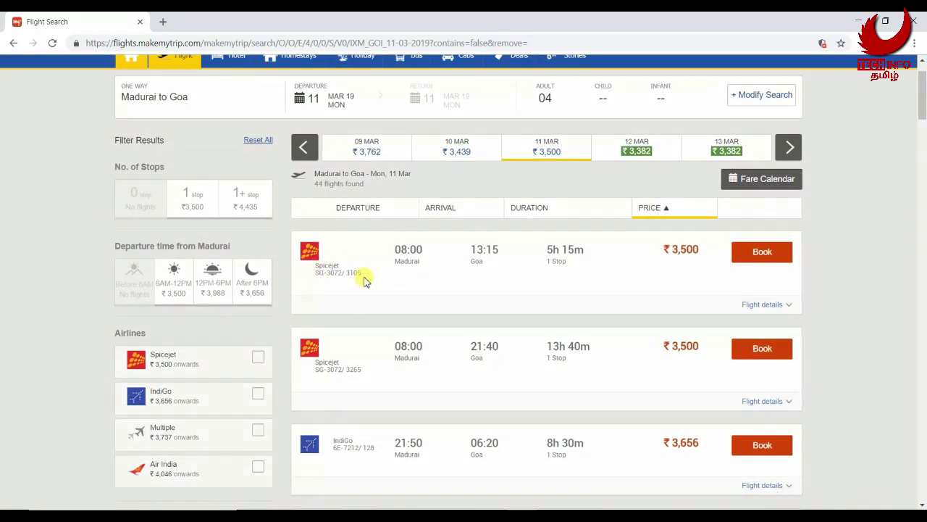
pyautogui.scroll(1, 417, 283)
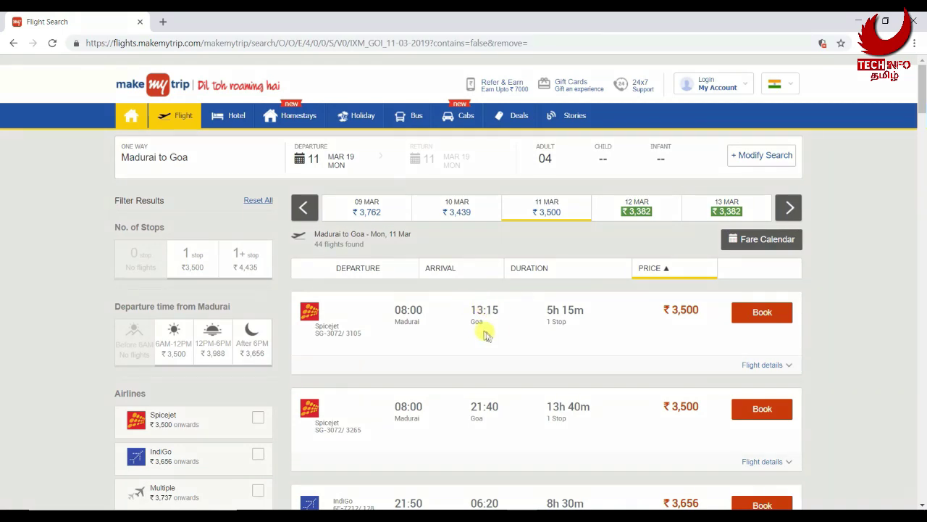
pyautogui.click(768, 366)
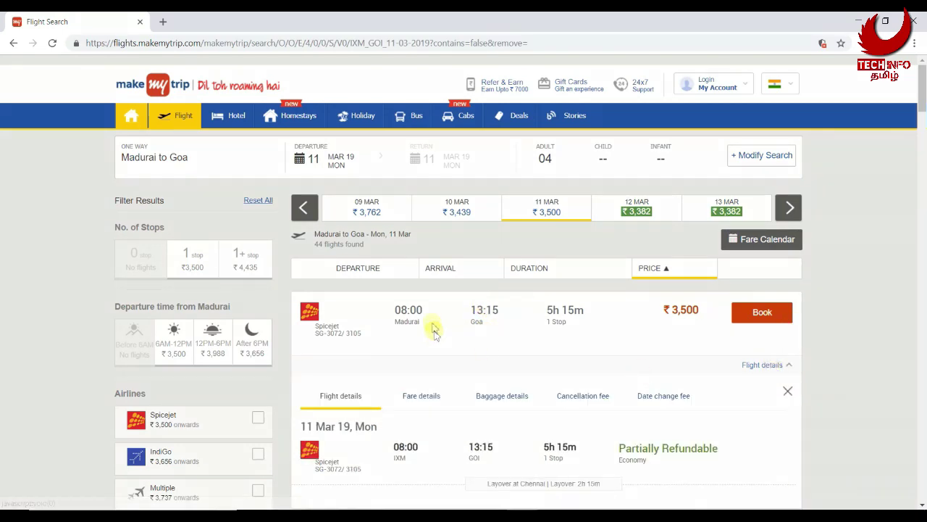
# Review the Spicejet fare breakup (₹14,000 for 4 adults), cancellation fees and baggage allowance
pyautogui.scroll(-2, 505, 325)
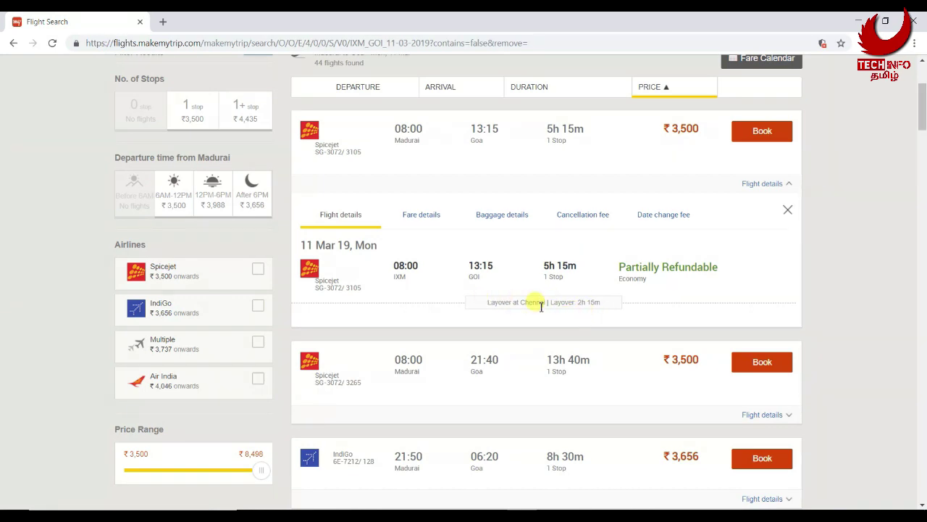
pyautogui.click(423, 214)
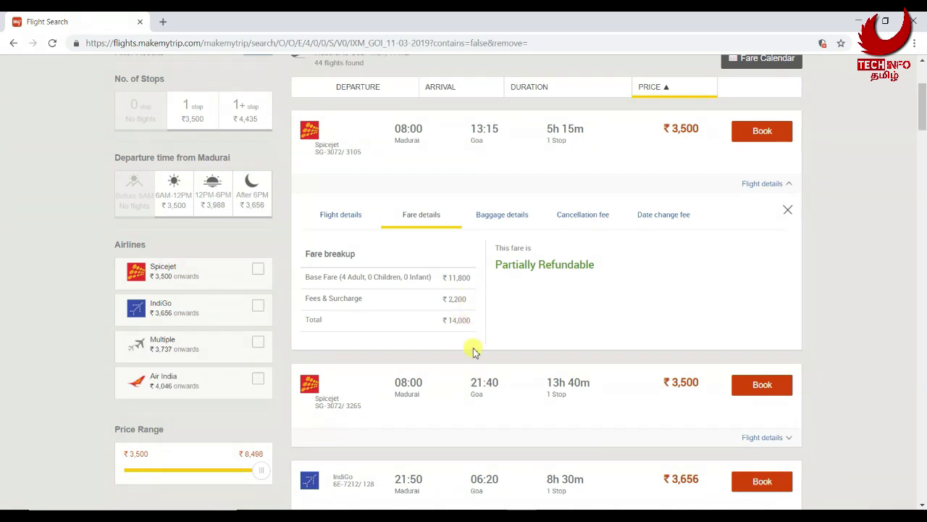
pyautogui.scroll(1, 472, 337)
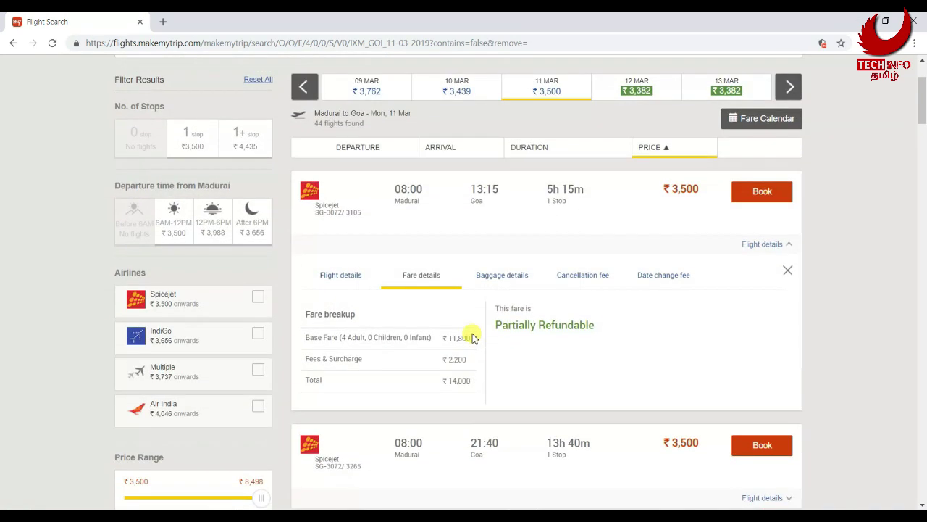
pyautogui.click(586, 280)
pyautogui.click(507, 282)
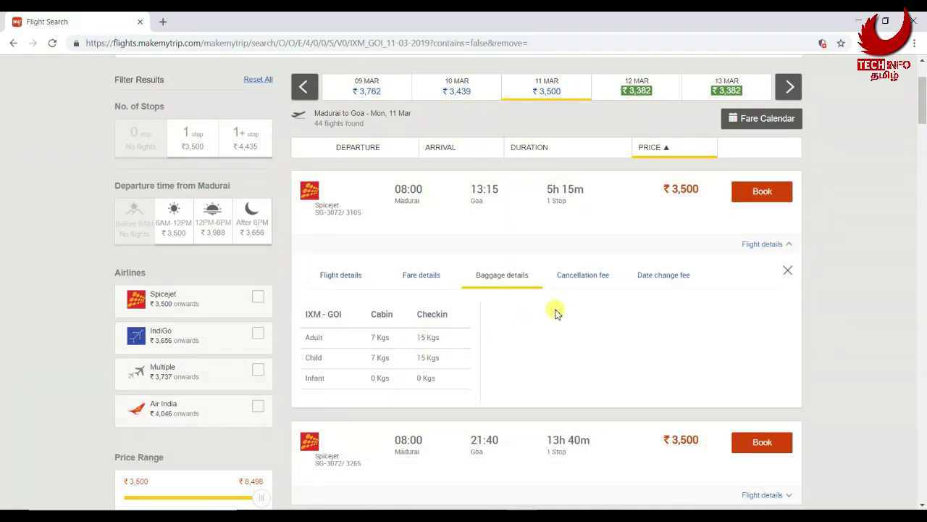
pyautogui.scroll(-1, 459, 384)
# Recheck fare, cancellation and baggage, then view the IXM 08:00–GOI 13:15 itinerary with its Chennai layover
pyautogui.click(423, 215)
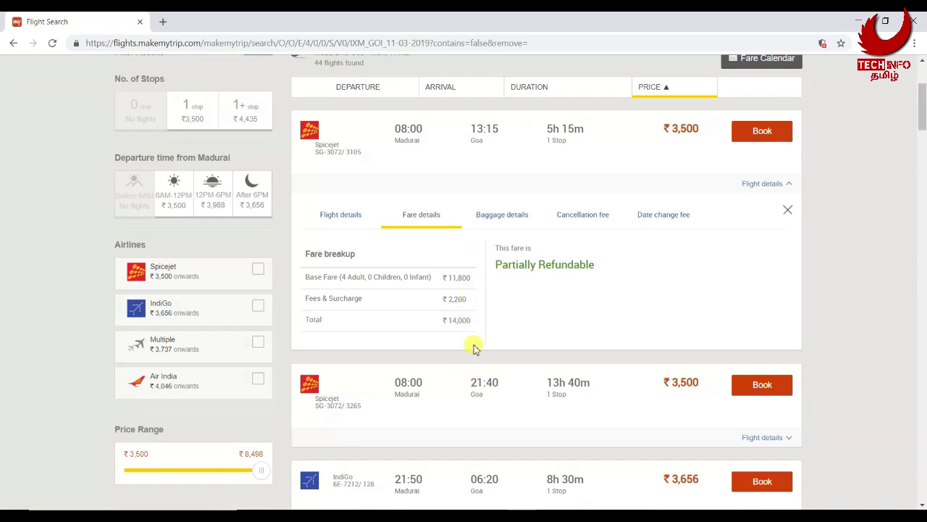
pyautogui.scroll(1, 457, 322)
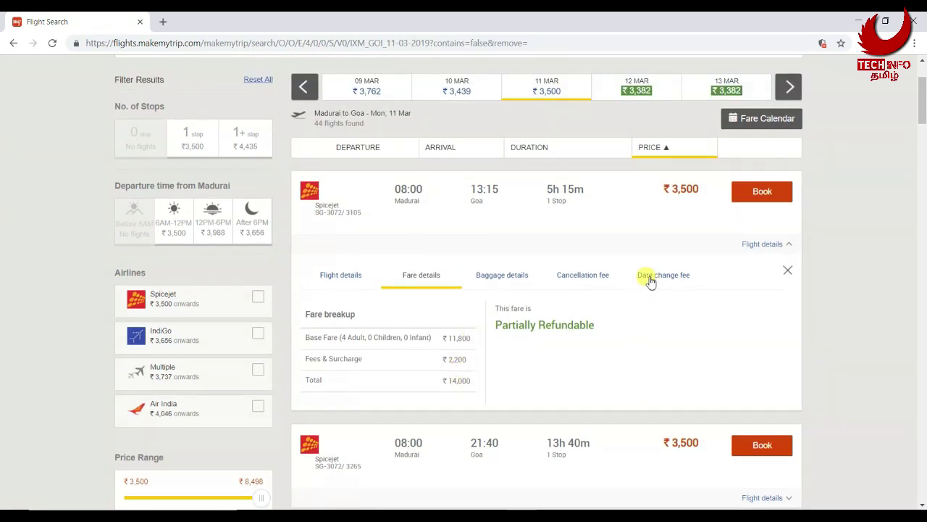
pyautogui.click(584, 277)
pyautogui.click(509, 285)
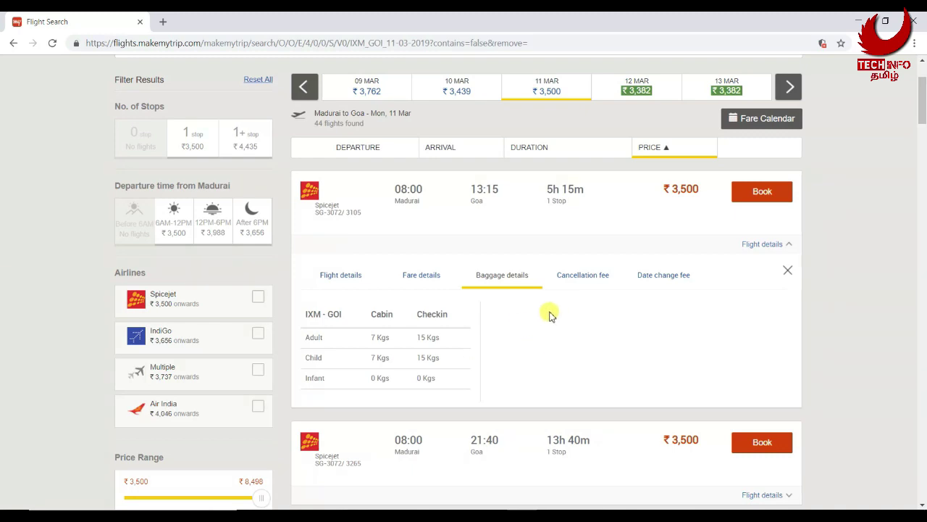
pyautogui.scroll(-1, 458, 380)
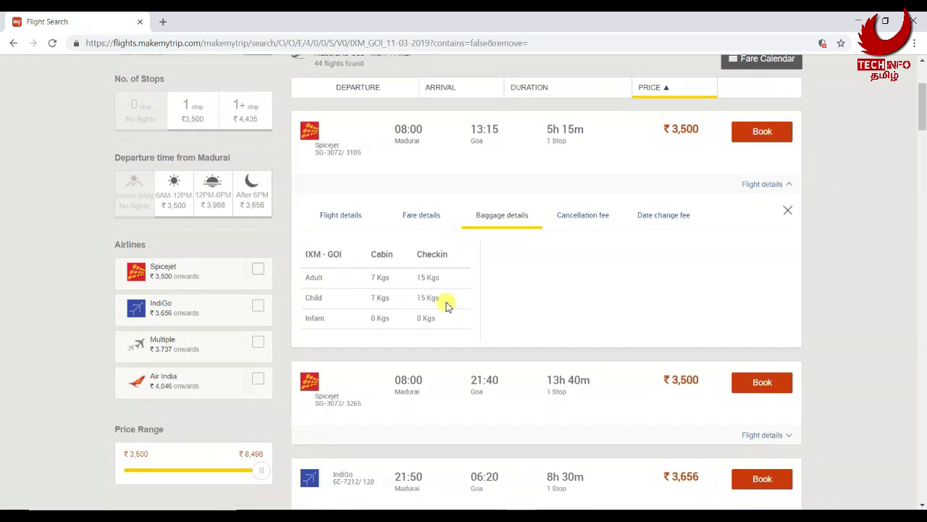
pyautogui.click(598, 220)
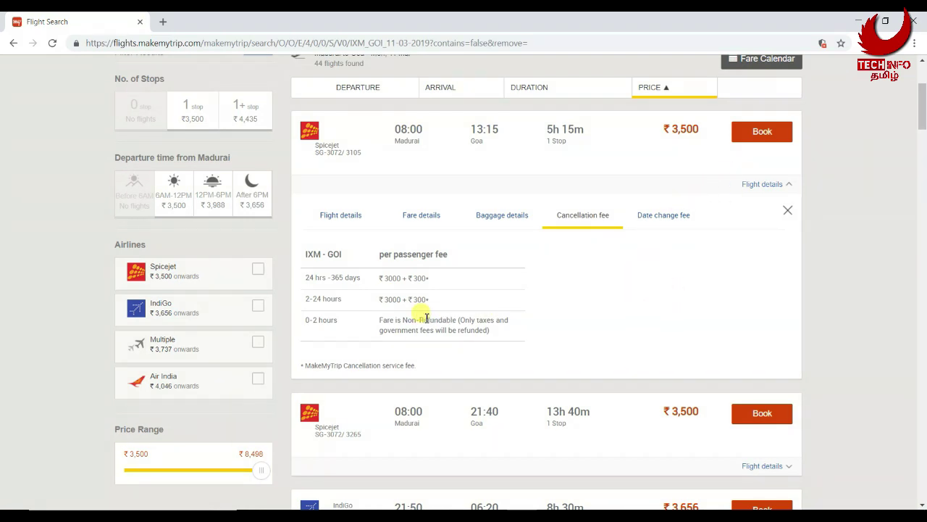
pyautogui.click(349, 219)
pyautogui.scroll(1, 628, 348)
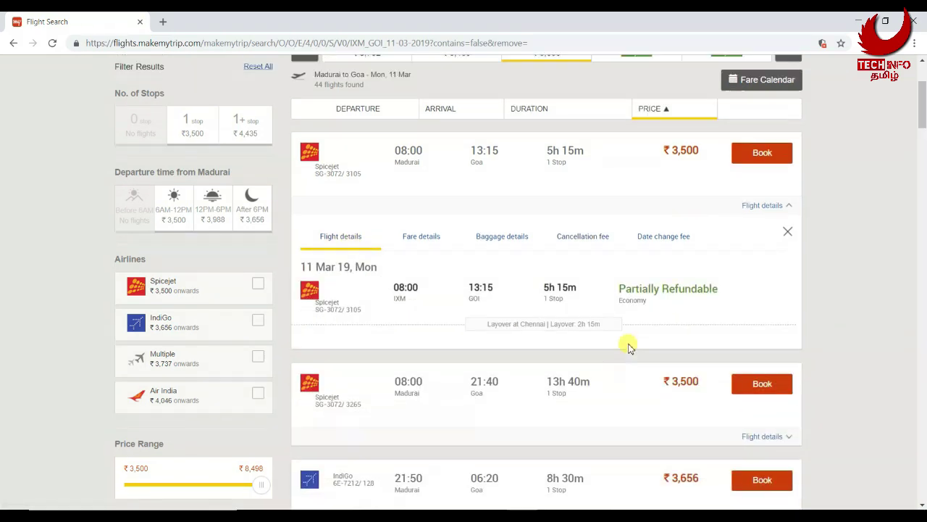
pyautogui.scroll(3, 629, 348)
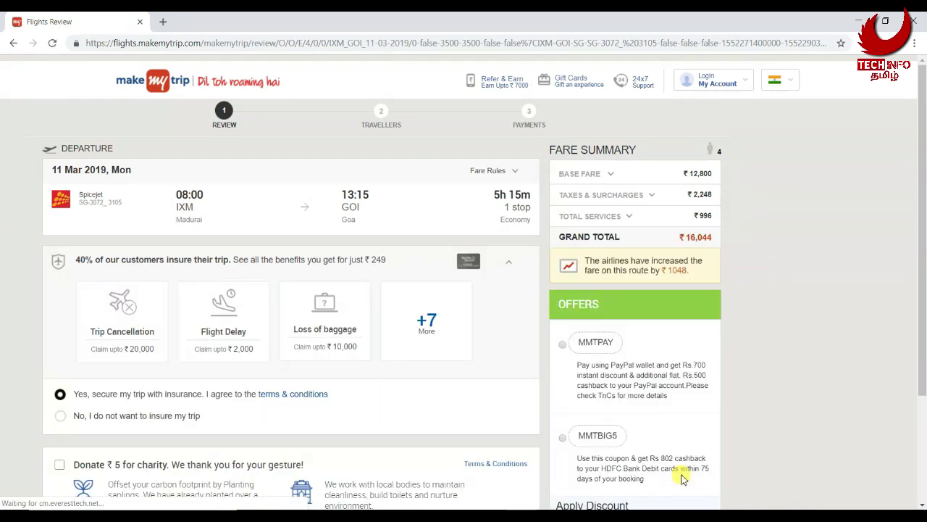
# Expand the '+7 More' list to review all the trip insurance benefits
pyautogui.scroll(-1, 165, 398)
pyautogui.scroll(1, 165, 397)
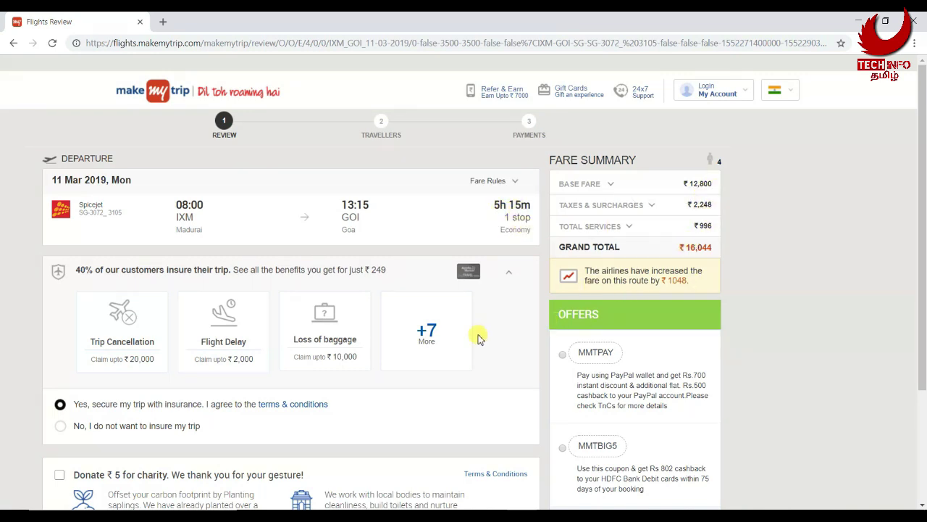
pyautogui.scroll(-1, 469, 331)
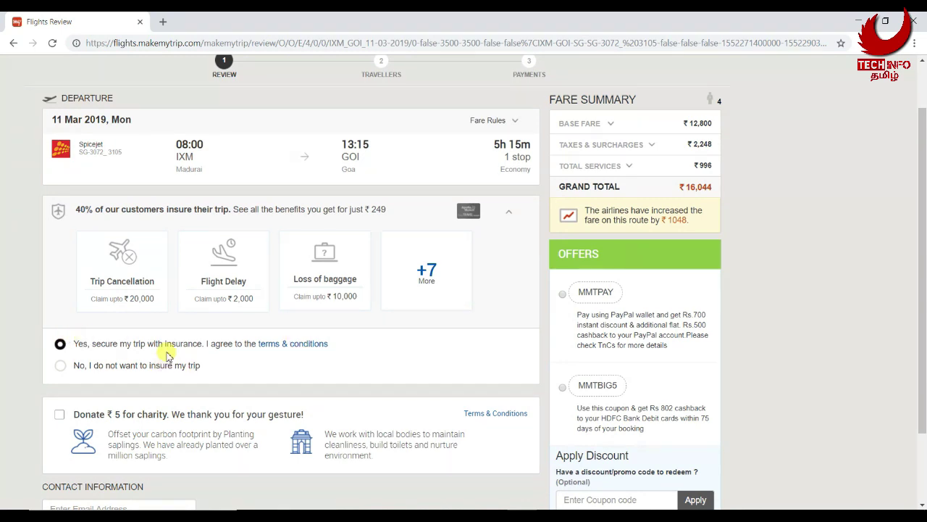
pyautogui.scroll(-2, 127, 368)
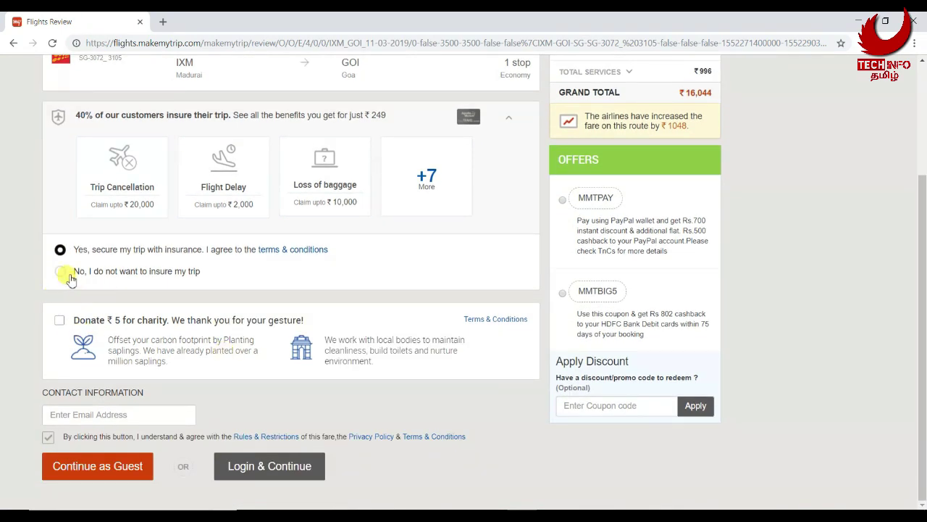
pyautogui.scroll(1, 210, 273)
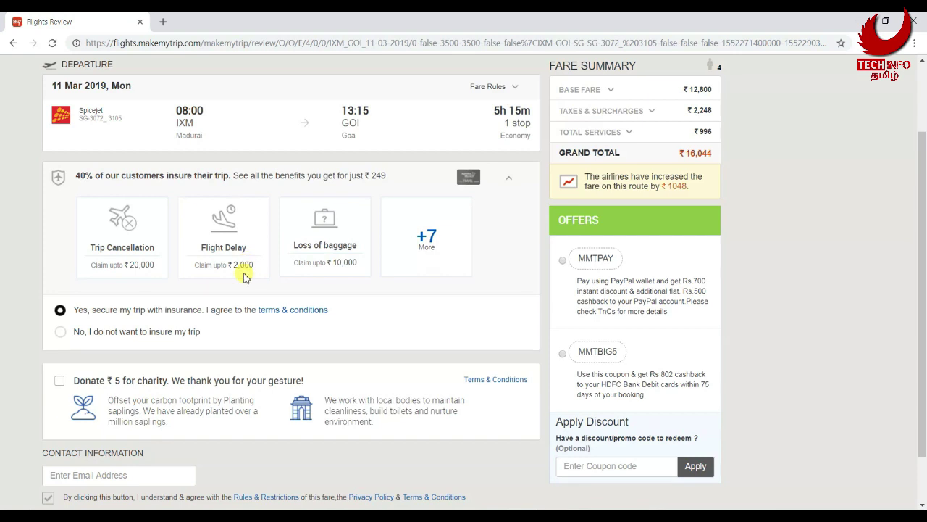
pyautogui.click(425, 240)
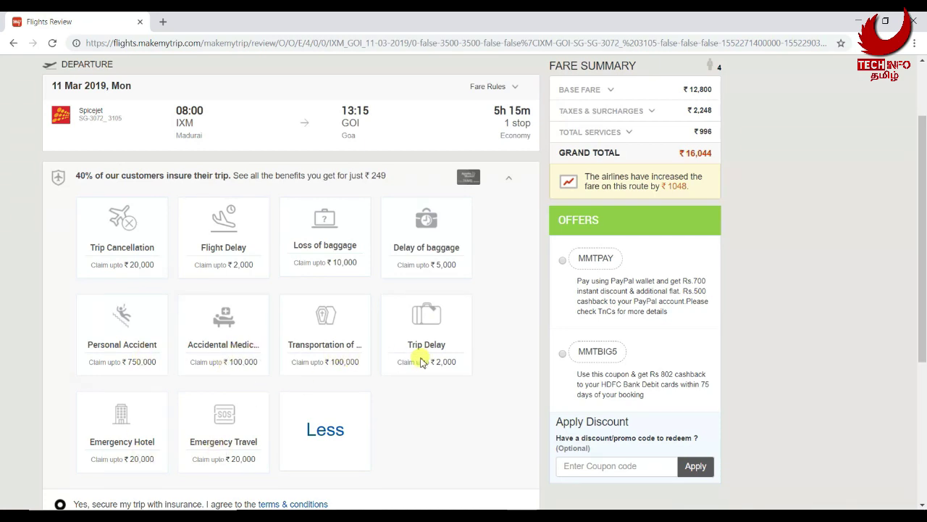
# Collapse the benefits and decline trip insurance, bringing the total down to ₹15,048
pyautogui.scroll(-3, 497, 366)
pyautogui.scroll(2, 414, 300)
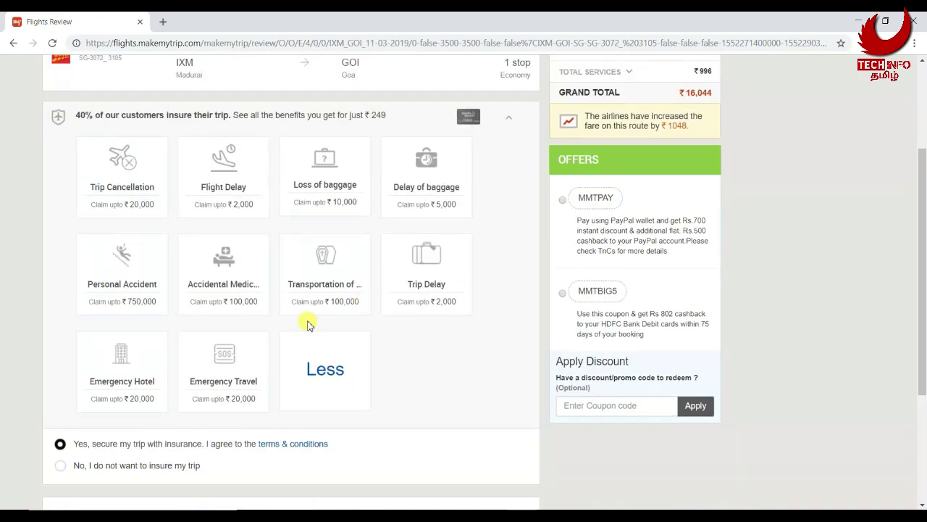
pyautogui.click(508, 117)
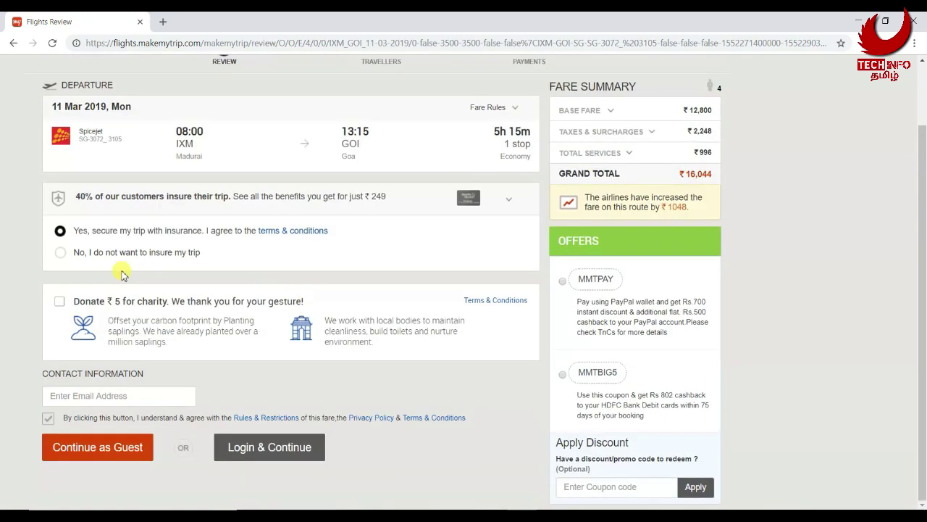
pyautogui.click(61, 252)
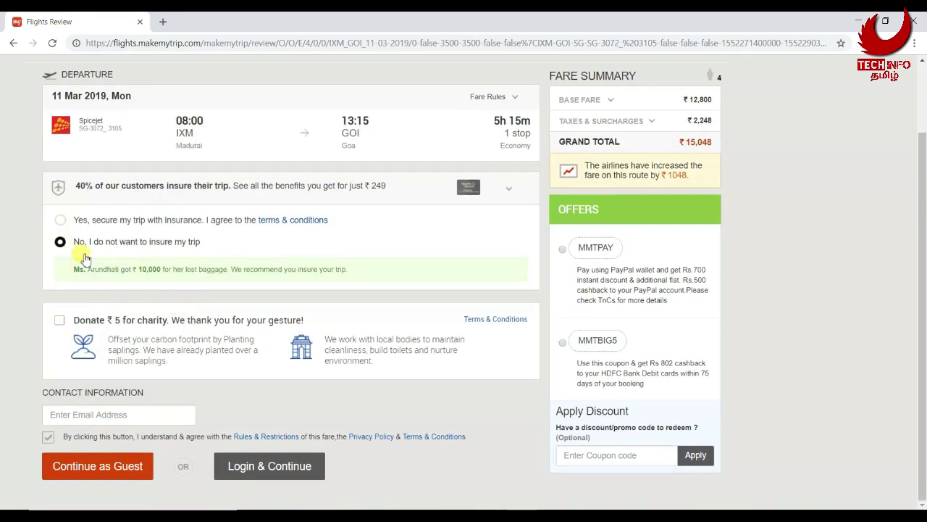
pyautogui.click(103, 414)
# Enter the contact e-mail address and continue as a guest to the four-adult traveller form
pyautogui.scroll(-1, 103, 426)
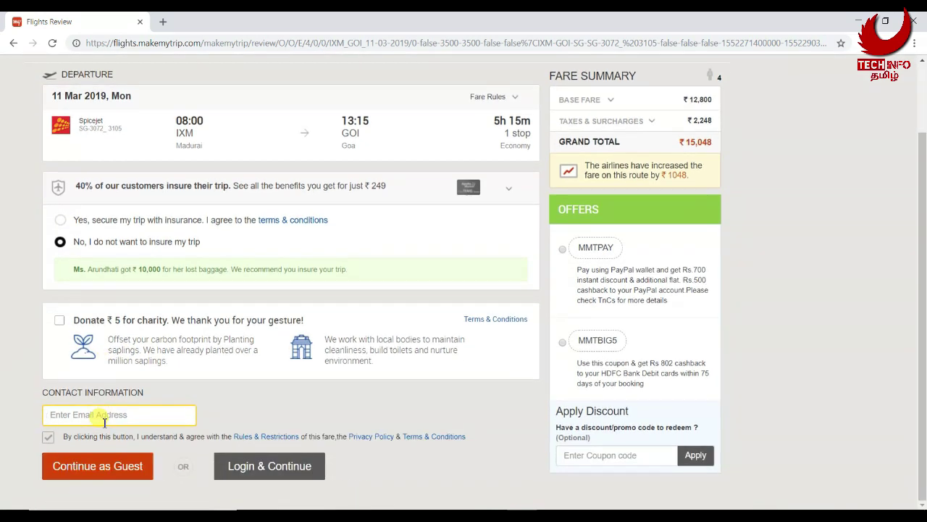
pyautogui.scroll(1, 193, 471)
pyautogui.scroll(-1, 592, 282)
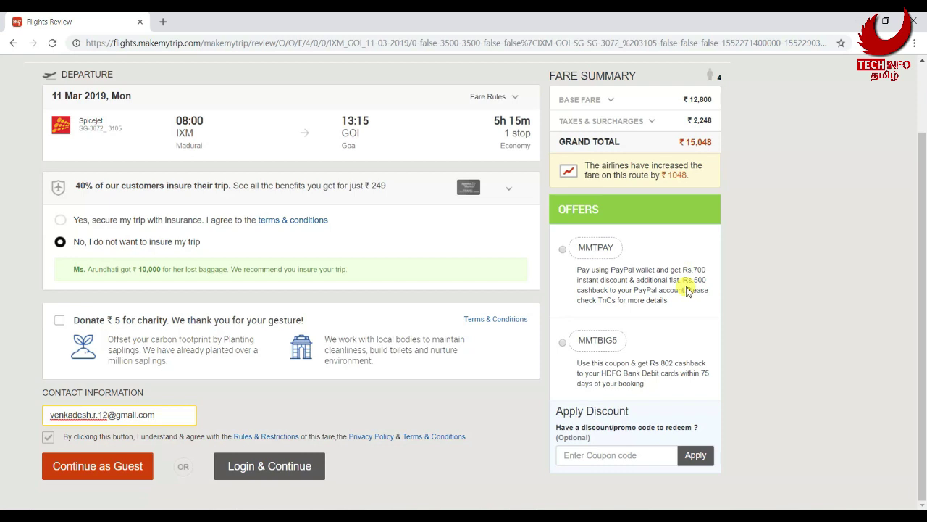
pyautogui.click(138, 479)
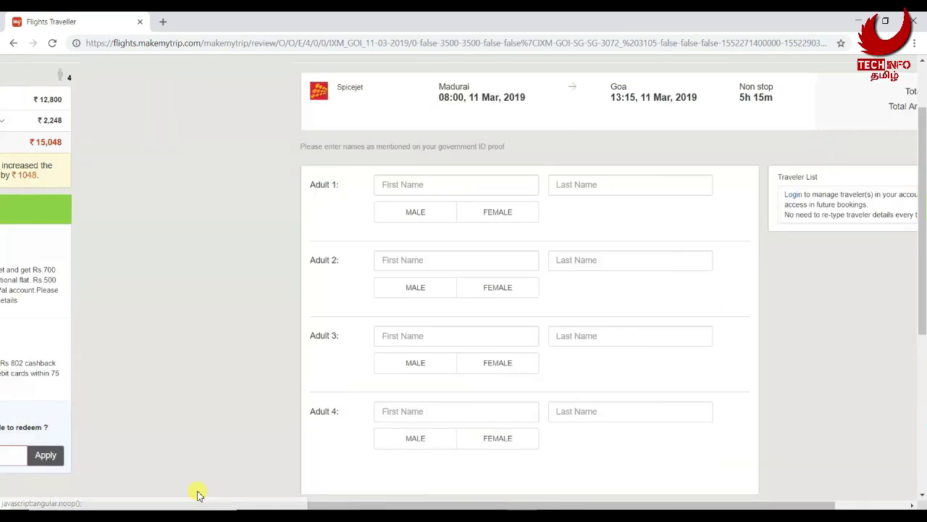
pyautogui.scroll(2, 207, 253)
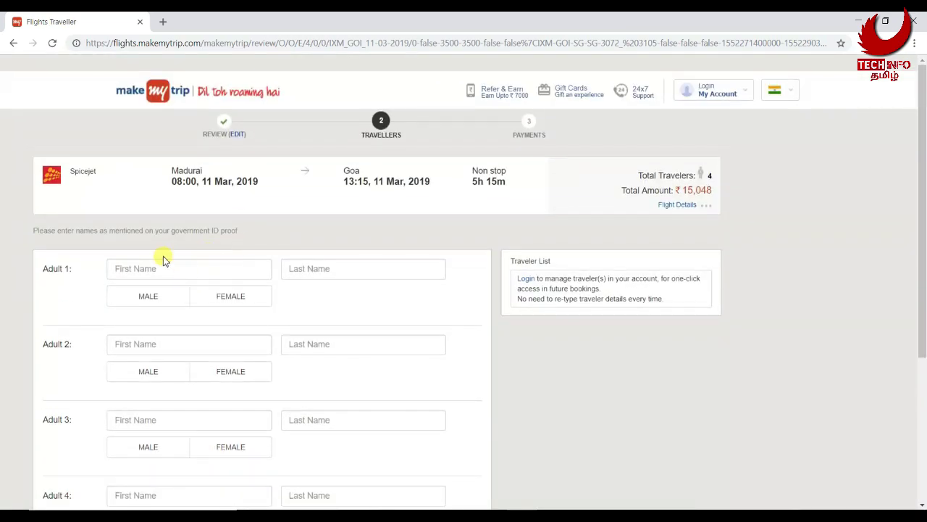
pyautogui.click(686, 208)
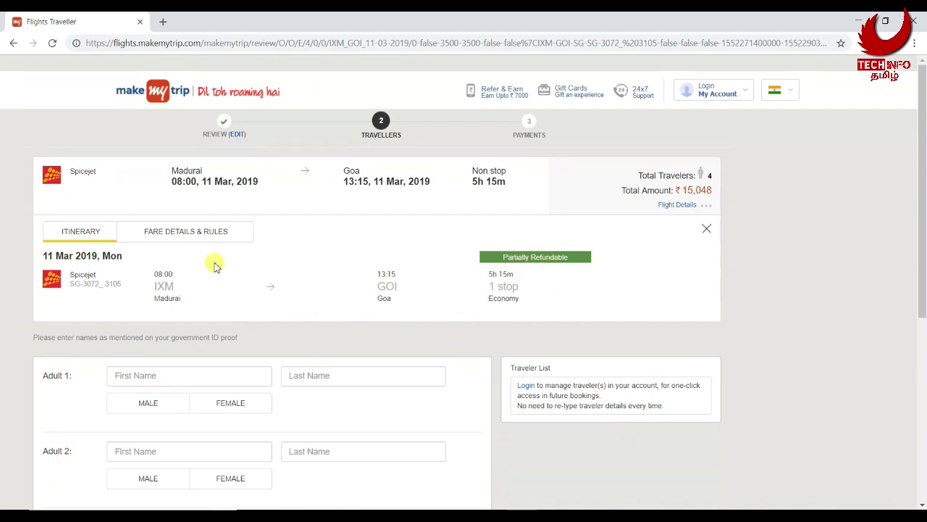
pyautogui.click(202, 233)
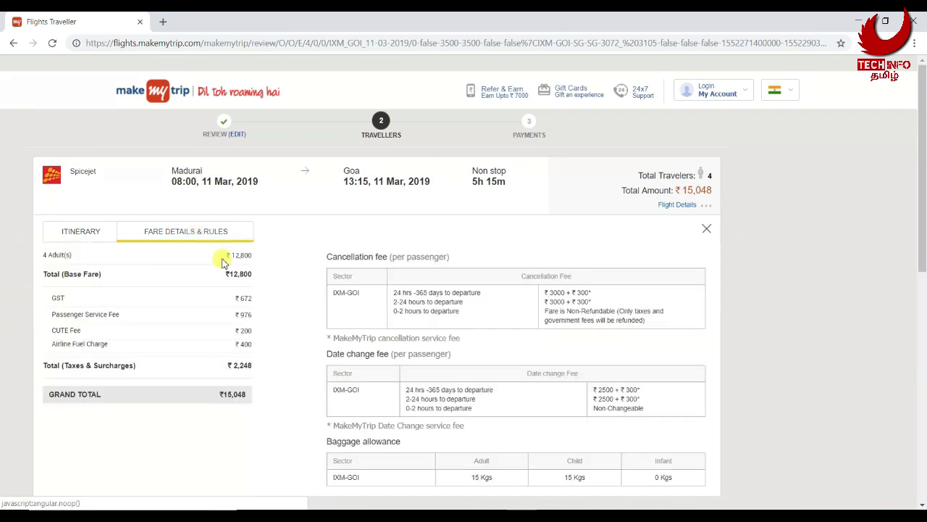
pyautogui.scroll(-1, 304, 376)
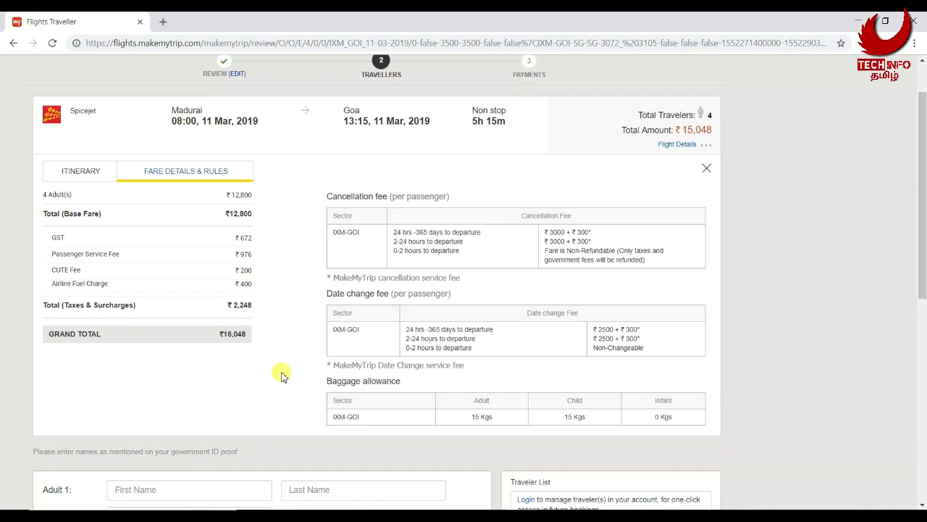
pyautogui.scroll(-3, 283, 373)
pyautogui.scroll(2, 282, 373)
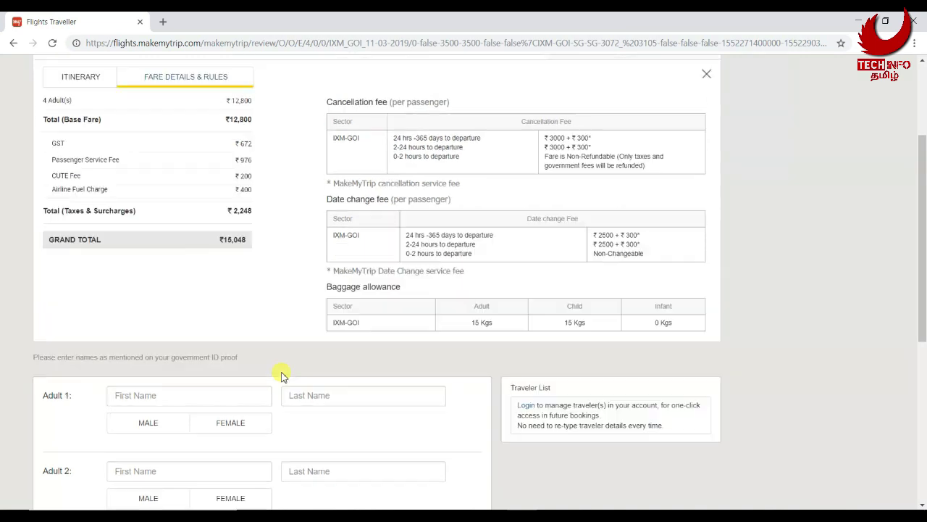
pyautogui.scroll(2, 227, 152)
pyautogui.click(707, 228)
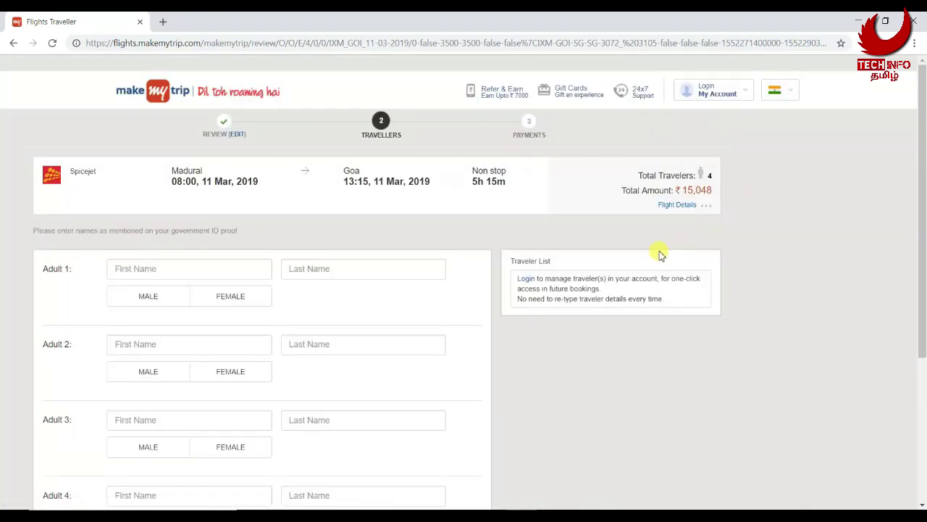
pyautogui.scroll(-3, 537, 279)
# Enter Adult 1's first and last name and mark Adult 1 as male
pyautogui.click(182, 87)
pyautogui.scroll(2, 178, 102)
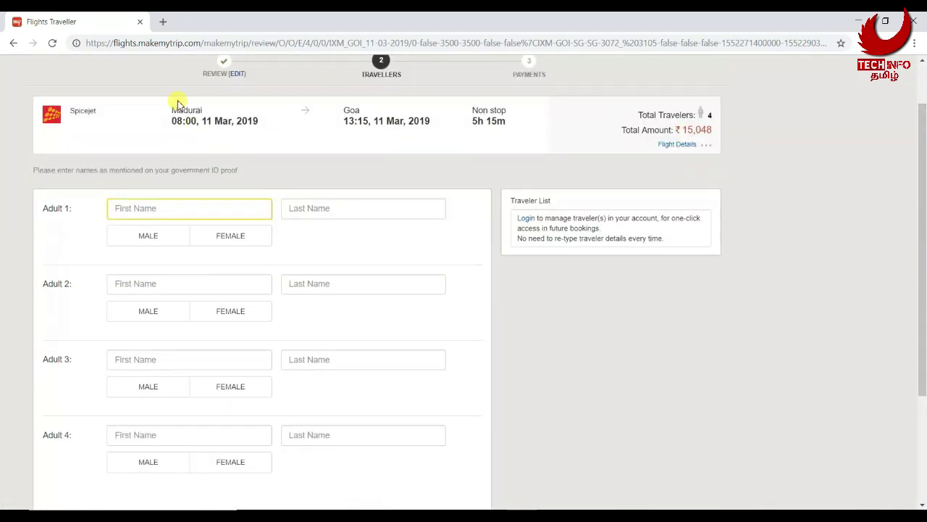
pyautogui.press('Tab')
pyautogui.press('Tab')
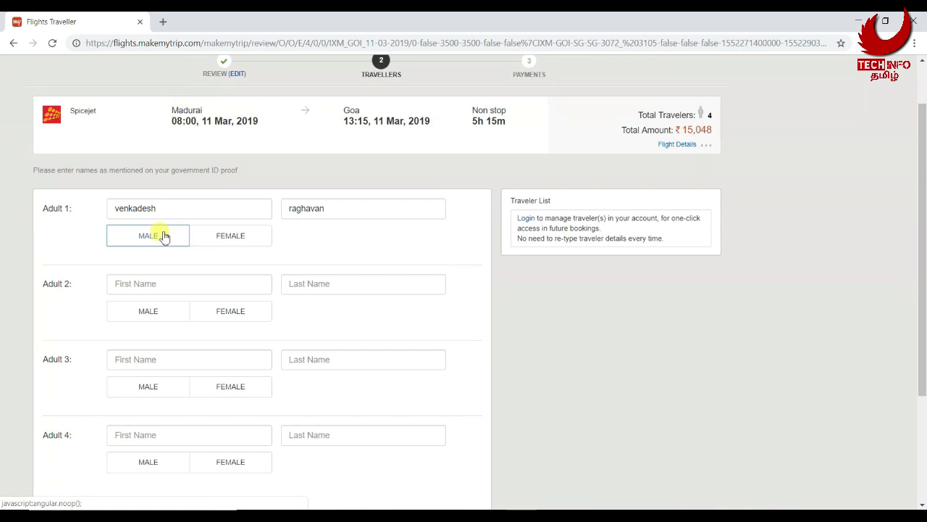
pyautogui.click(165, 241)
# Fill in first and last names for Adults 2 and 3, marking each as male
pyautogui.click(158, 284)
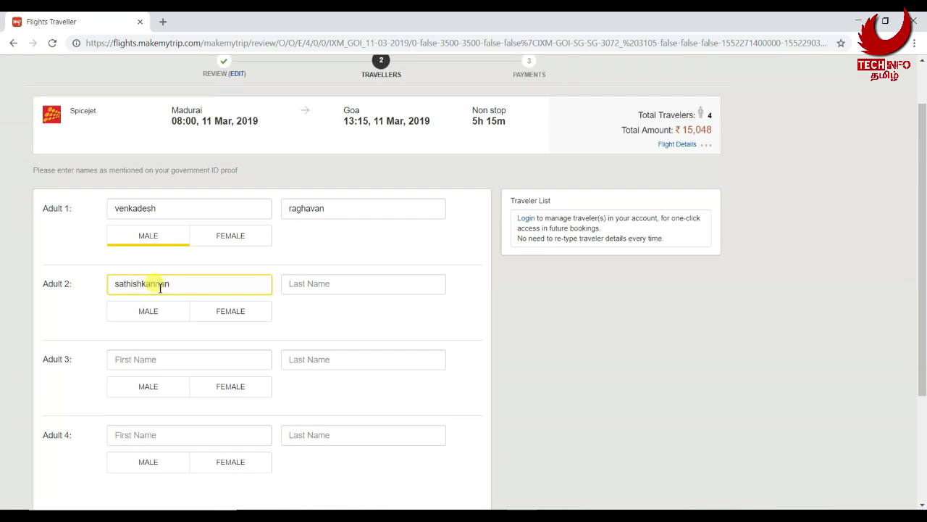
pyautogui.click(302, 289)
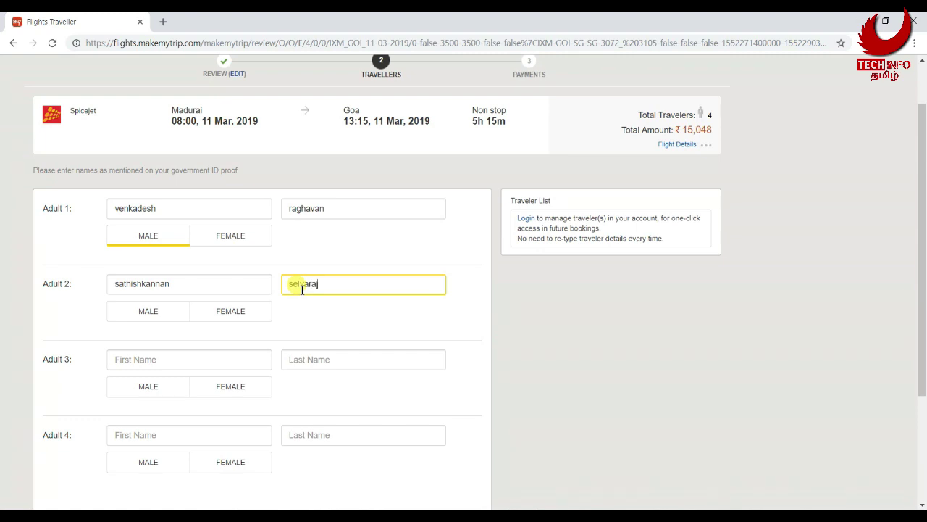
pyautogui.click(160, 313)
pyautogui.click(149, 360)
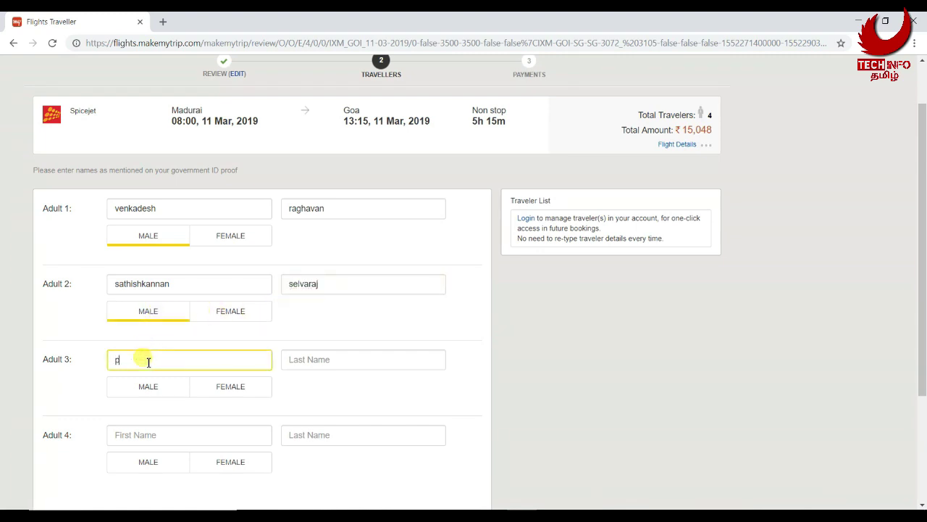
pyautogui.click(324, 360)
pyautogui.click(148, 386)
# Enter Adult 4's first name, then capitalise the first letter of every name entered so far
pyautogui.click(164, 435)
pyautogui.moveTo(114, 435); pyautogui.dragTo(119, 435)
pyautogui.write('T')
pyautogui.moveTo(115, 360); pyautogui.dragTo(119, 359)
pyautogui.write('P')
pyautogui.moveTo(115, 284); pyautogui.dragTo(119, 284)
pyautogui.write('S')
pyautogui.moveTo(115, 208); pyautogui.dragTo(119, 207)
pyautogui.write('V')
pyautogui.moveTo(289, 208); pyautogui.dragTo(293, 208)
pyautogui.write('R')
pyautogui.moveTo(288, 284); pyautogui.dragTo(296, 283)
pyautogui.write('S')
pyautogui.moveTo(288, 360); pyautogui.dragTo(293, 363)
pyautogui.write('J')
# Add Adult 4's last name and mark Adult 4 as male
pyautogui.click(326, 435)
pyautogui.click(169, 461)
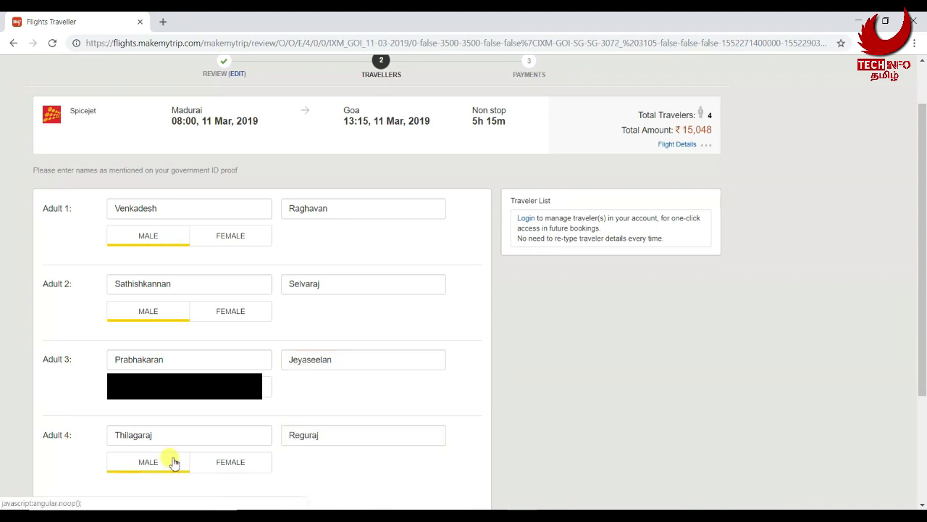
pyautogui.scroll(-2, 174, 459)
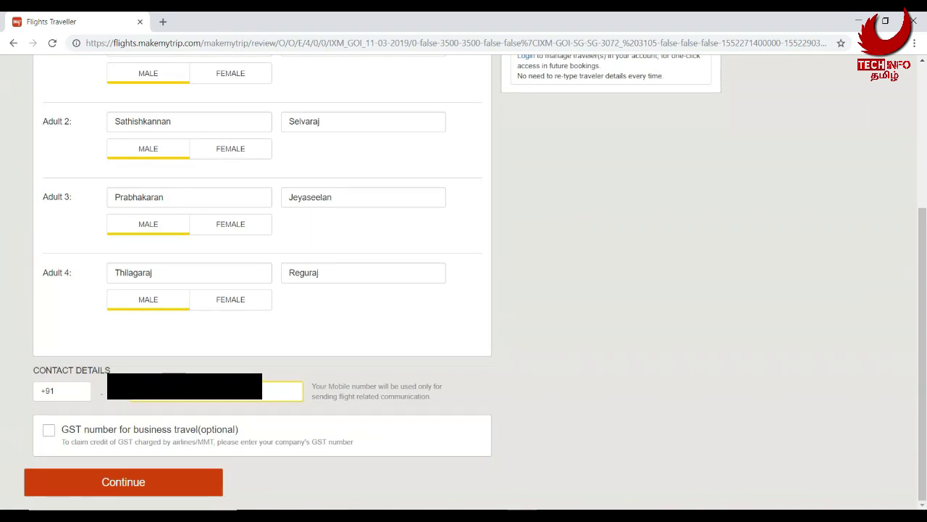
pyautogui.scroll(3, 424, 428)
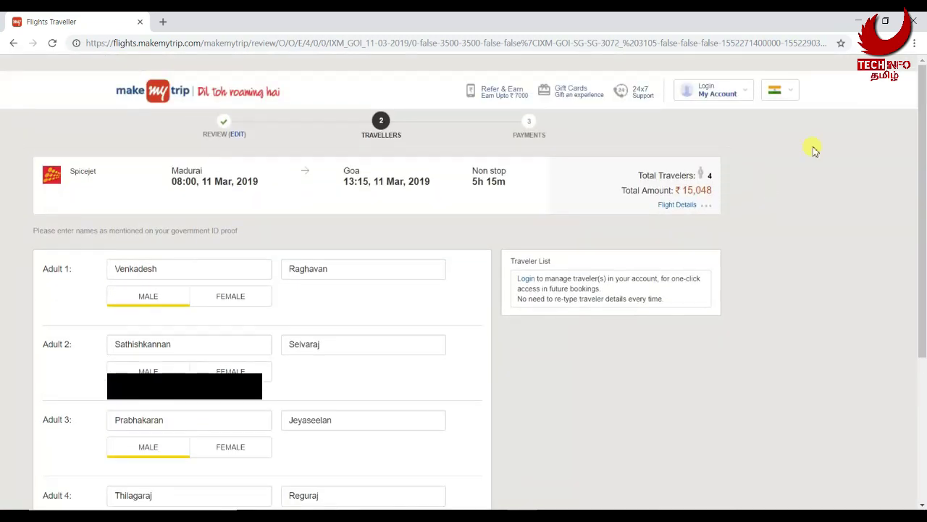
pyautogui.scroll(-3, 542, 265)
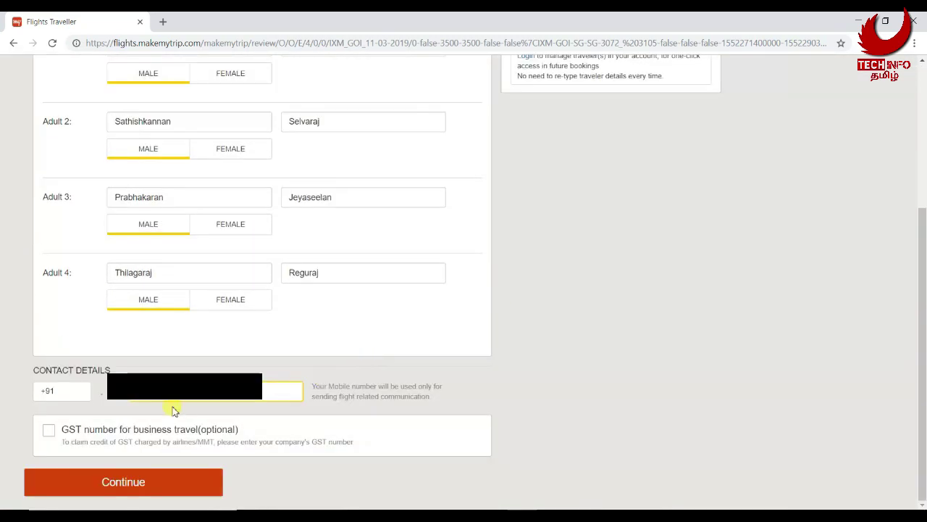
# Proceed to payment, choose Credit/Debit Cards, and begin entering the card number
pyautogui.click(135, 480)
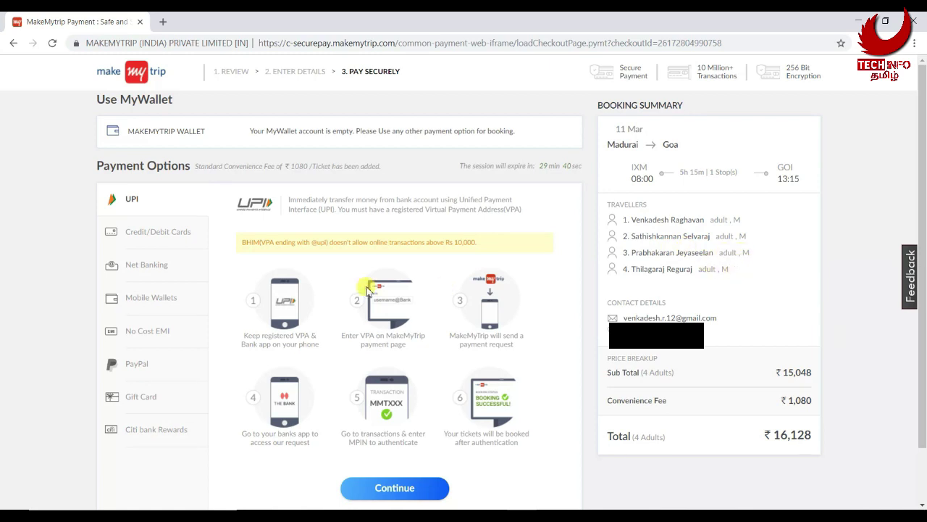
pyautogui.click(166, 239)
pyautogui.scroll(-1, 406, 371)
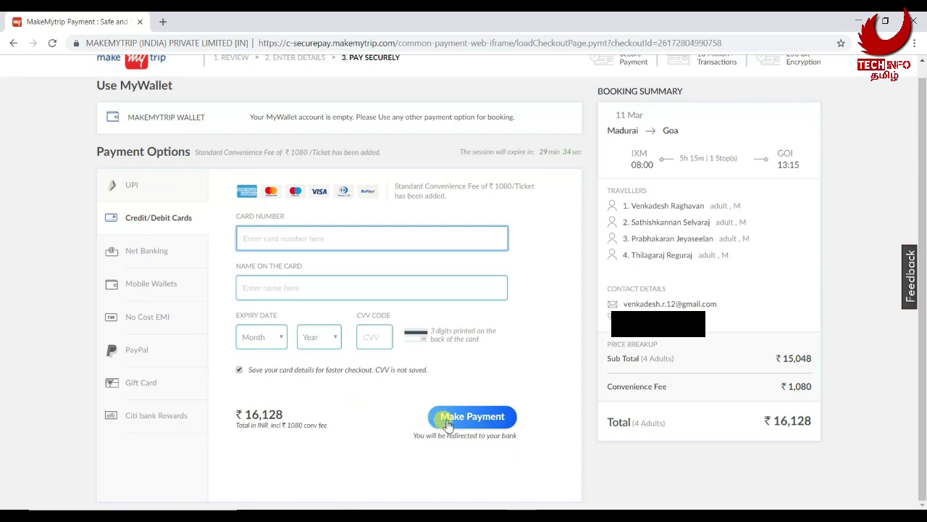
pyautogui.write('5596')
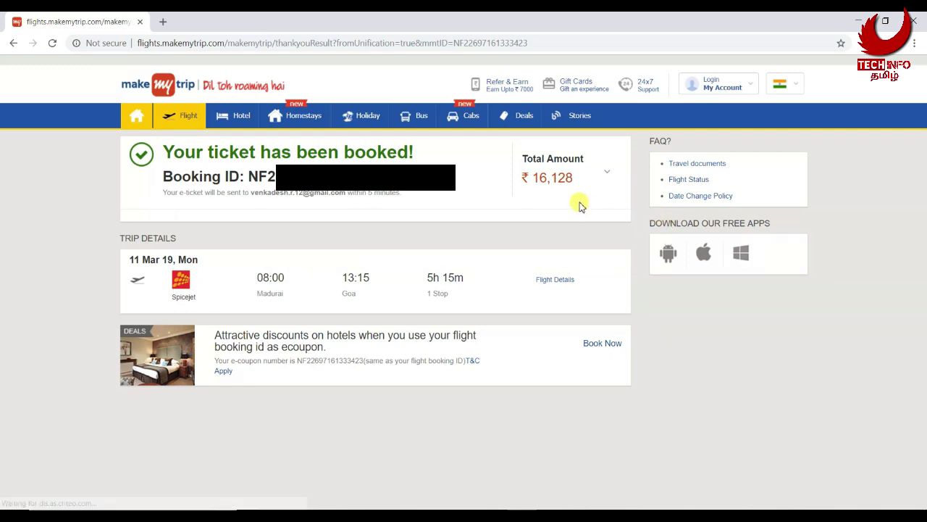
pyautogui.moveTo(248, 176); pyautogui.dragTo(435, 176)
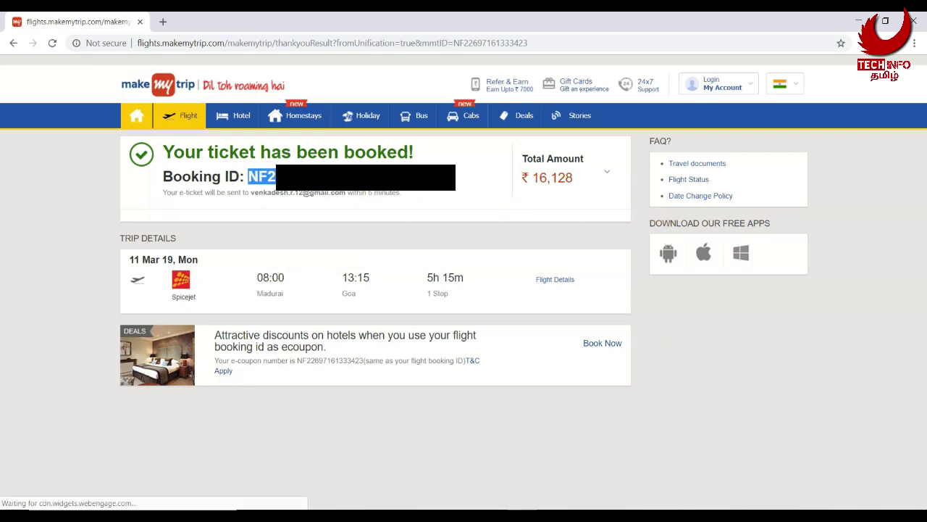
pyautogui.rightClick(359, 177)
pyautogui.click(419, 188)
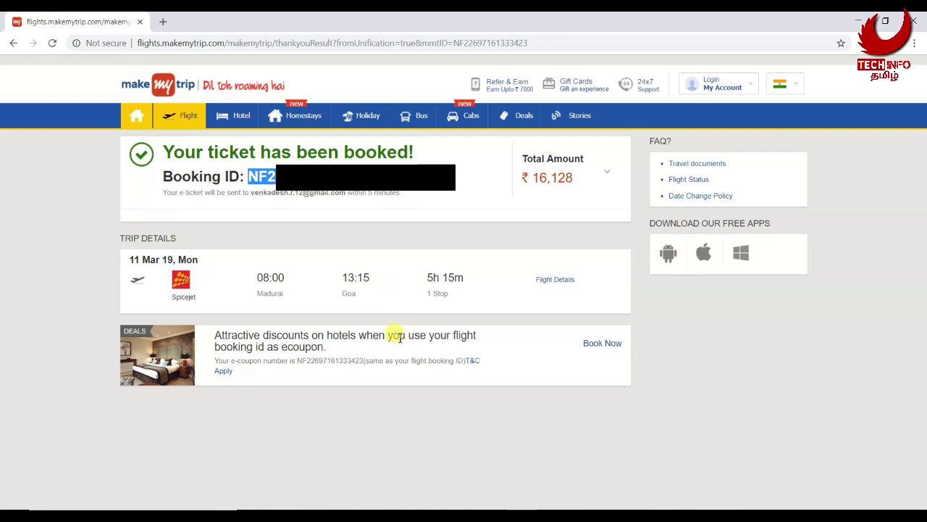
pyautogui.click(609, 174)
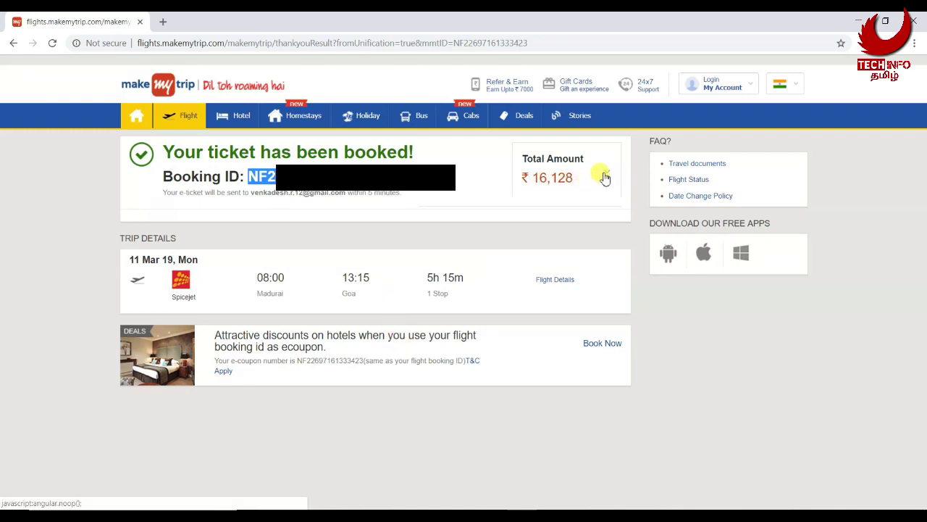